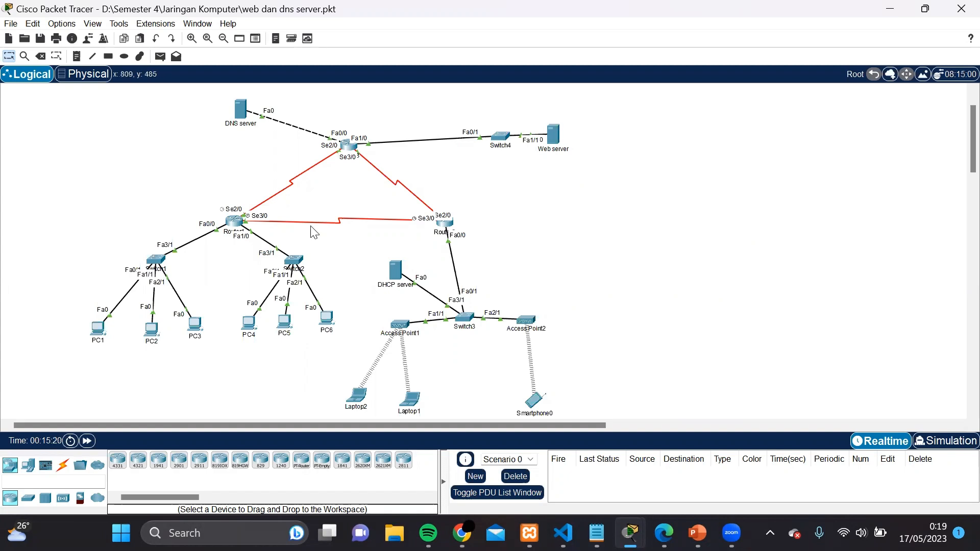
Examine the IP address, gateway and DNS server details of PC1 to PC6, both laptops and the smartphone.
scroll(314, 232, down, 3)
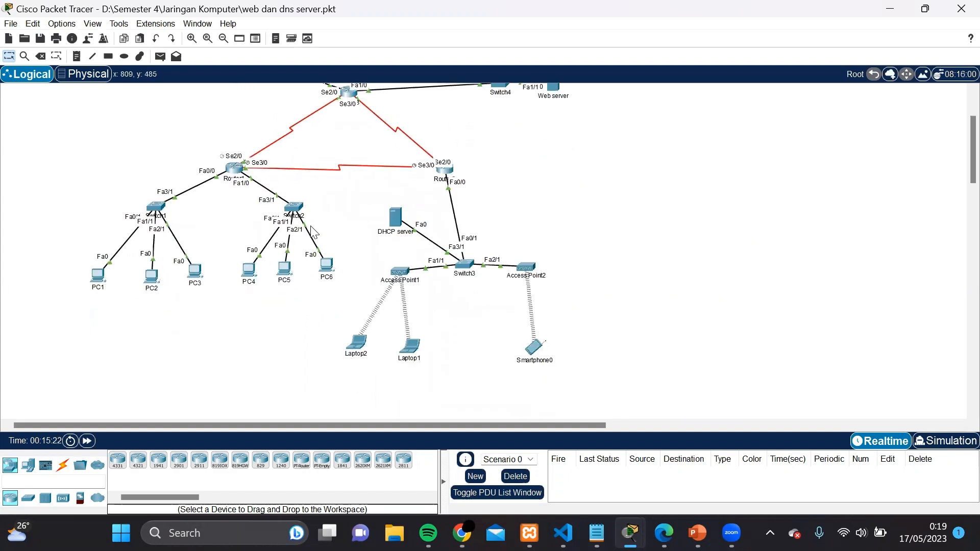
scroll(314, 232, up, 1)
scroll(314, 232, up, 1)
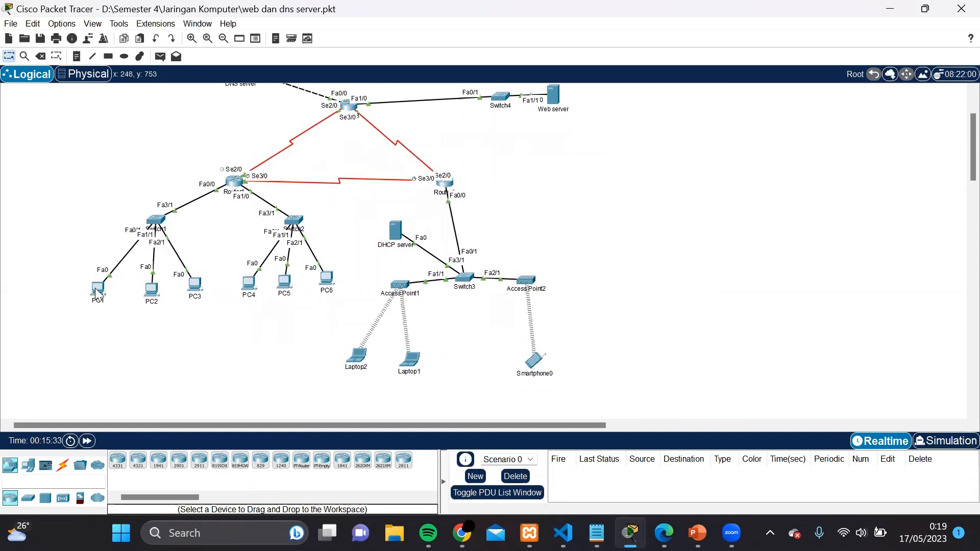
mouse_move(97, 293)
mouse_move(157, 295)
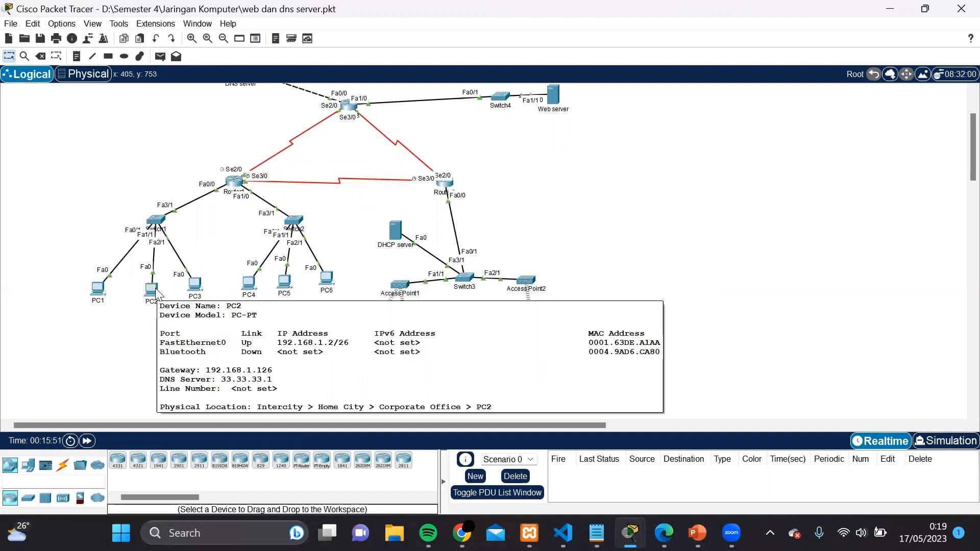
mouse_move(195, 295)
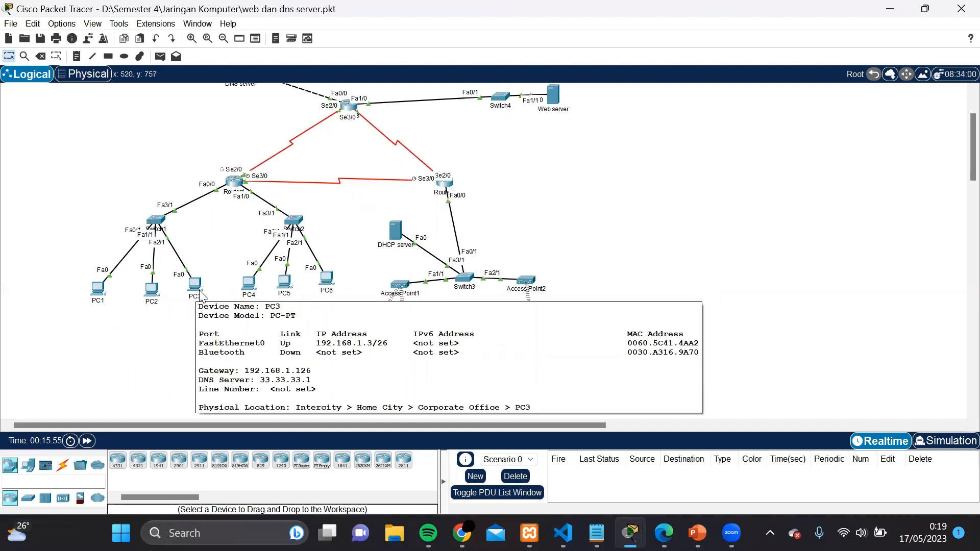
mouse_move(253, 289)
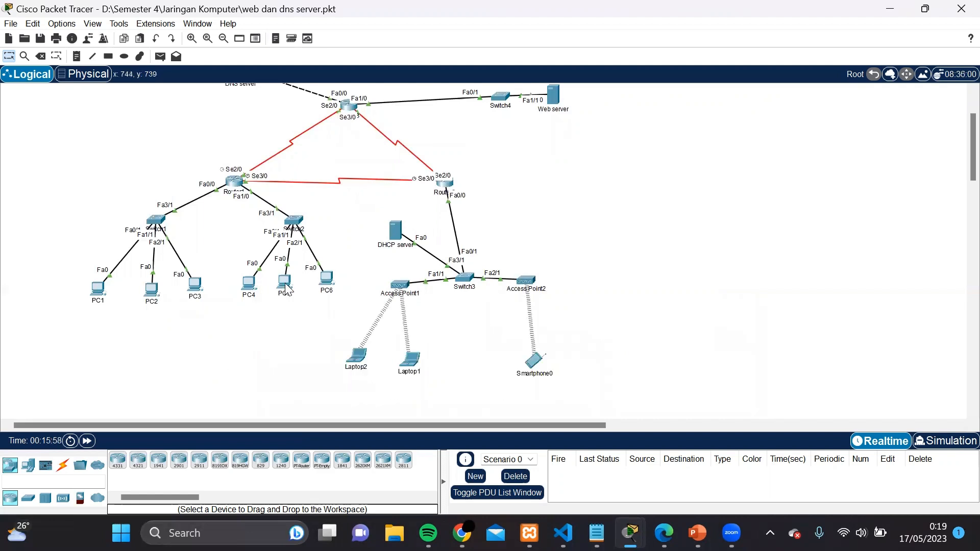
mouse_move(288, 290)
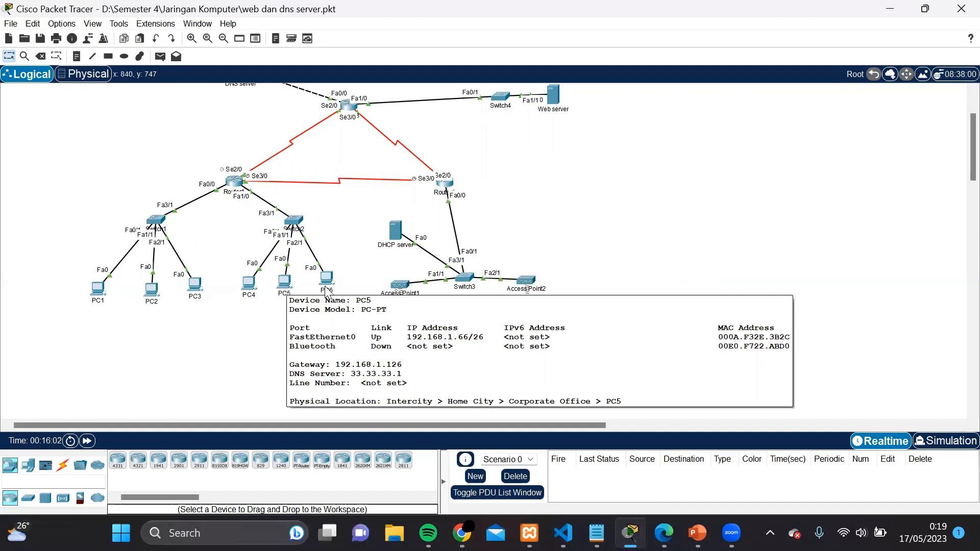
mouse_move(328, 292)
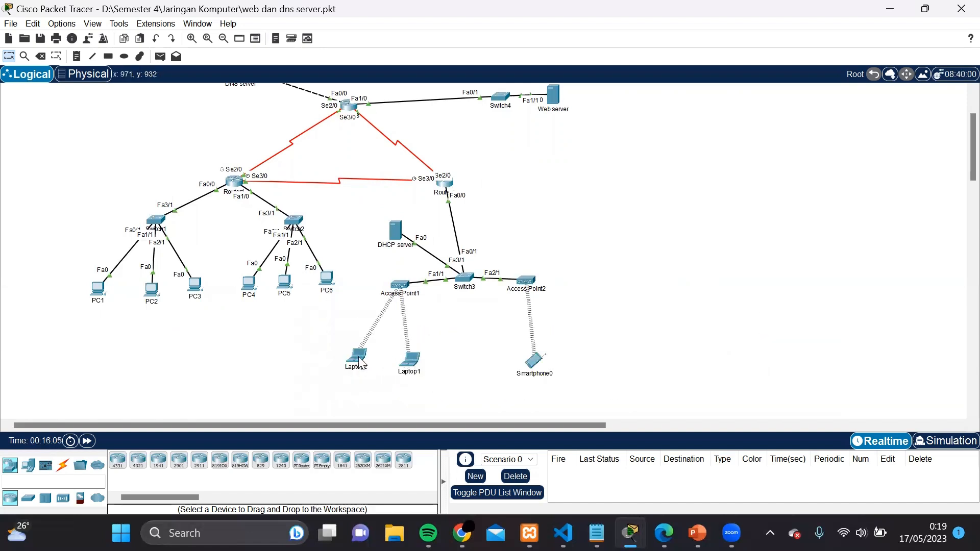
mouse_move(354, 360)
mouse_move(407, 364)
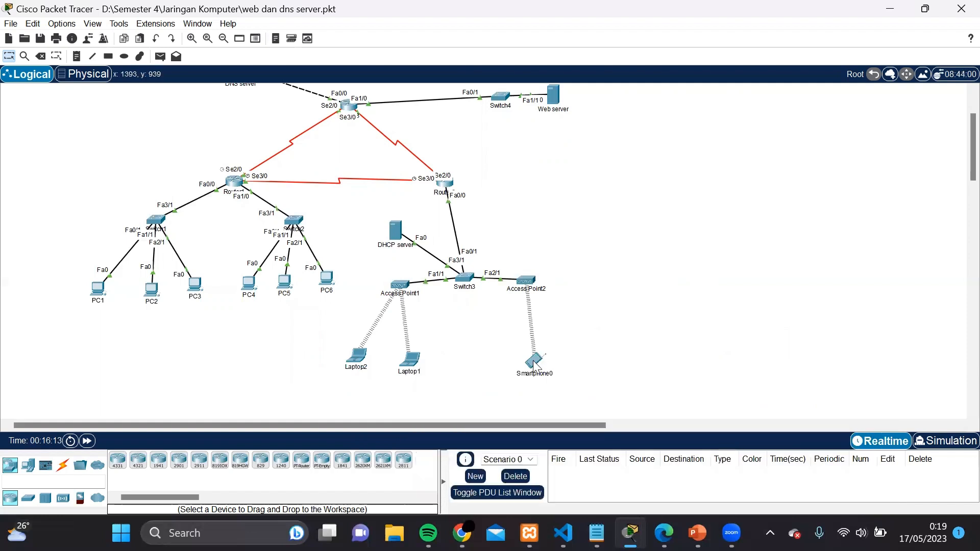
mouse_move(535, 367)
Examine the interface addresses of the three routers and the address details of the Web server.
scroll(346, 230, up, 3)
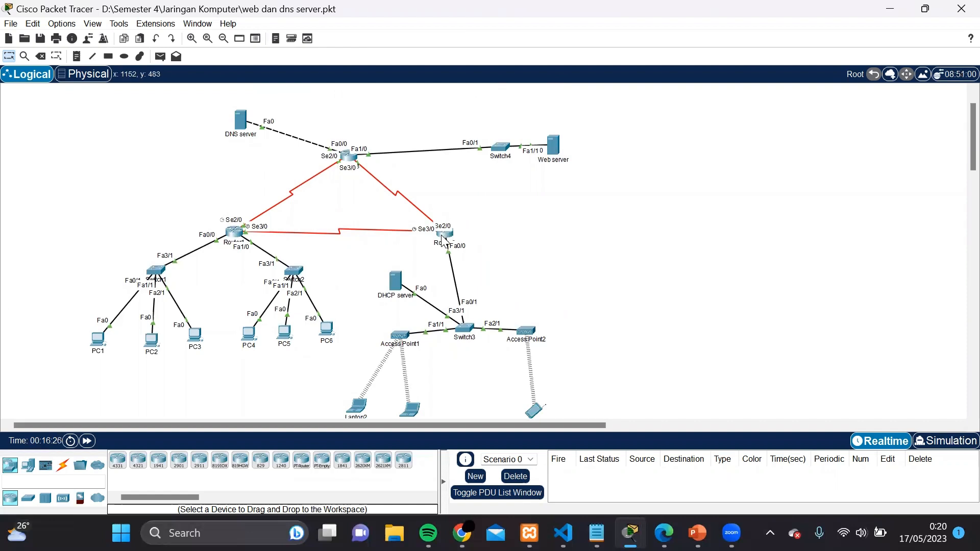
mouse_move(443, 238)
mouse_move(232, 232)
mouse_move(347, 162)
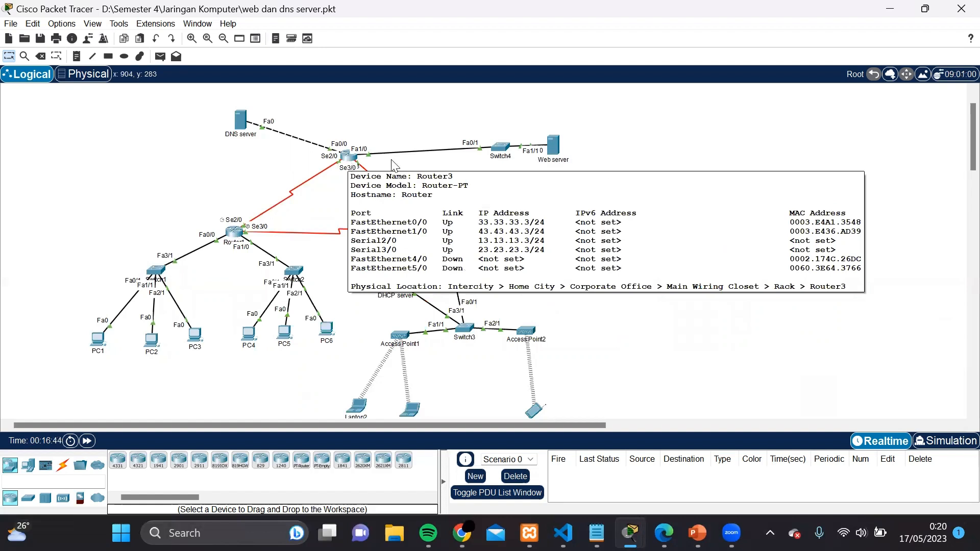
mouse_move(552, 148)
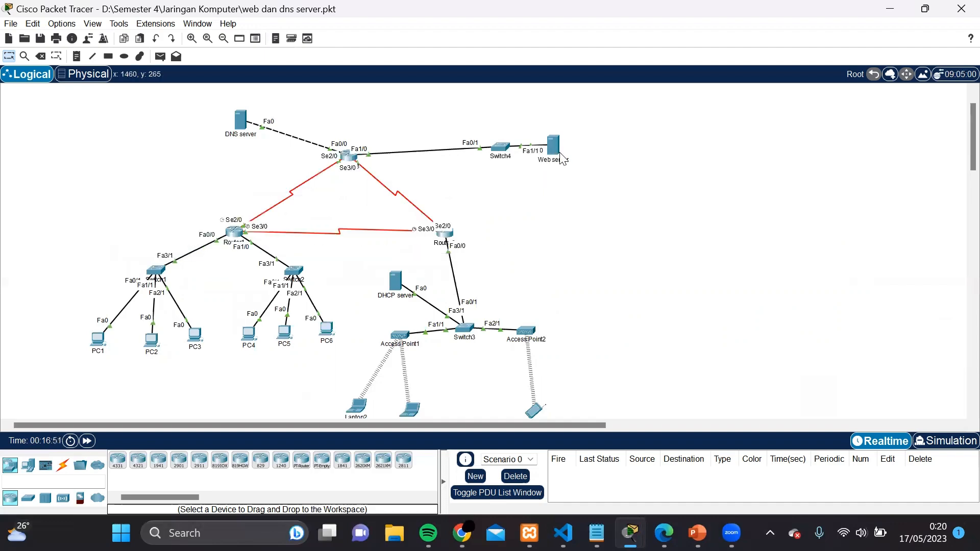
Review the Web server's HTTP service settings and the source of its index.html page.
click(548, 145)
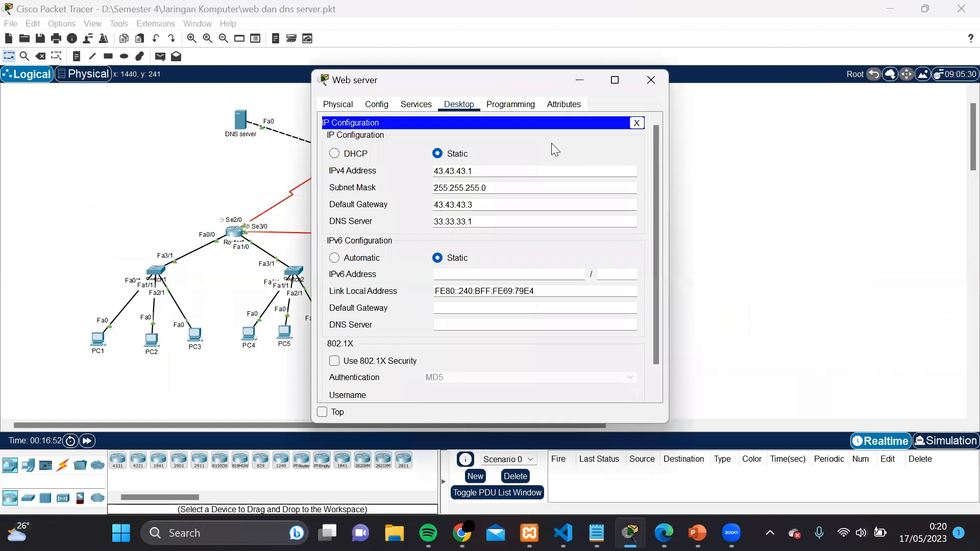
click(404, 109)
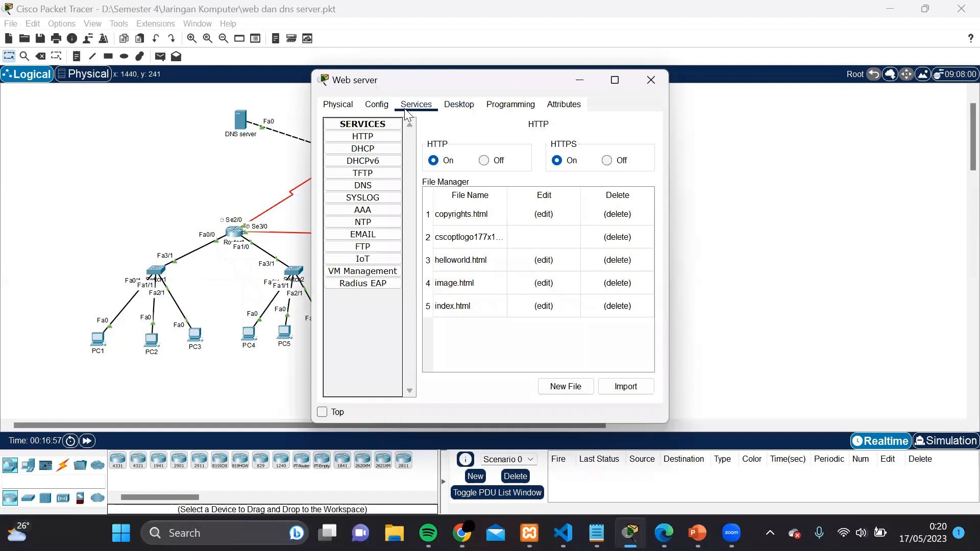
click(363, 138)
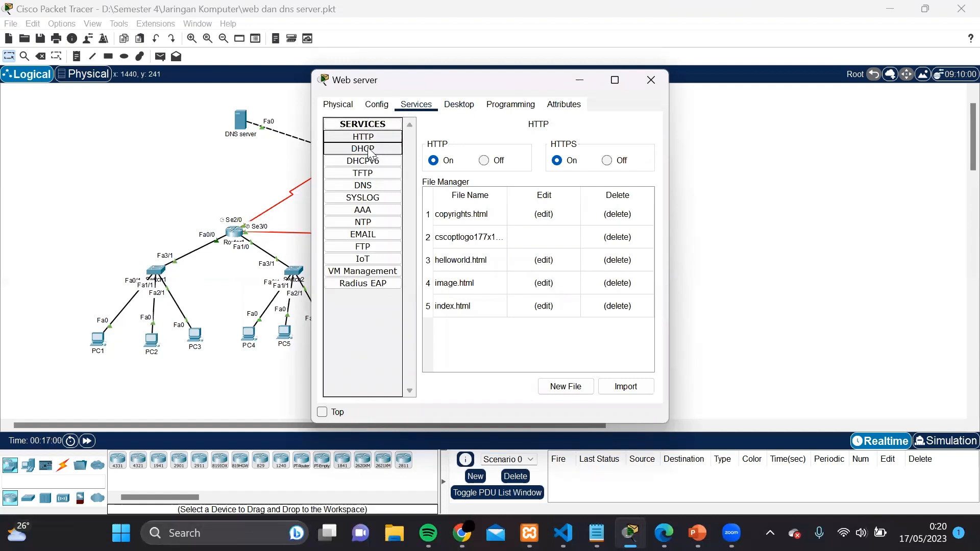
click(368, 149)
click(369, 140)
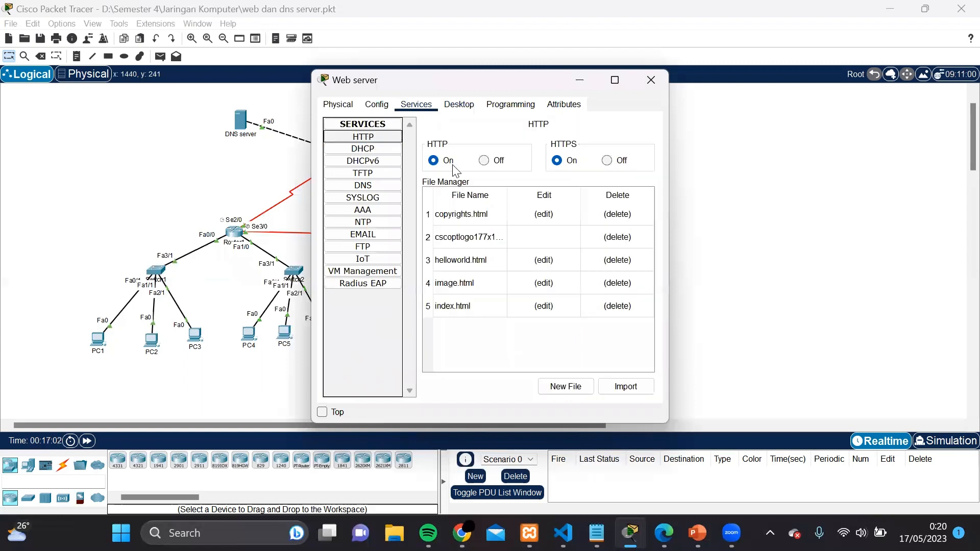
click(550, 308)
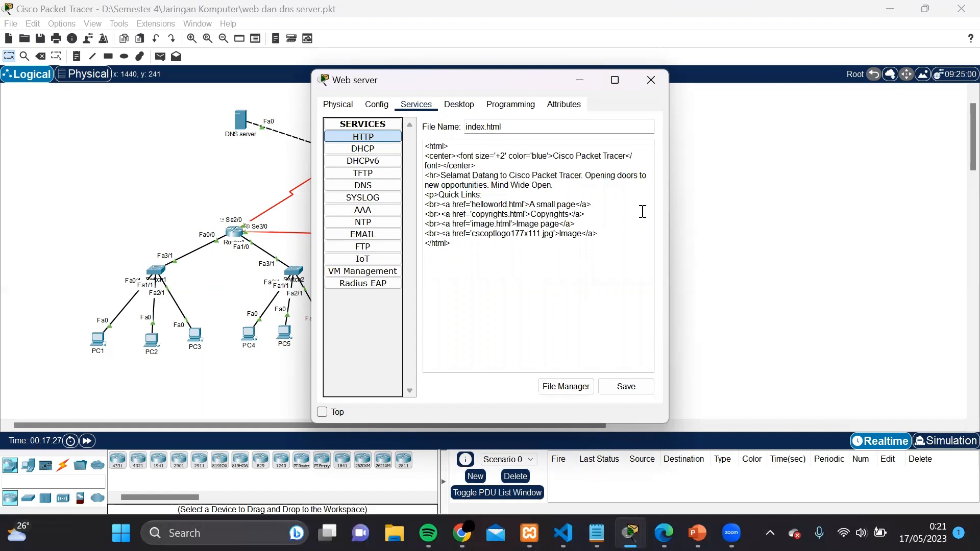
key(alt+F4)
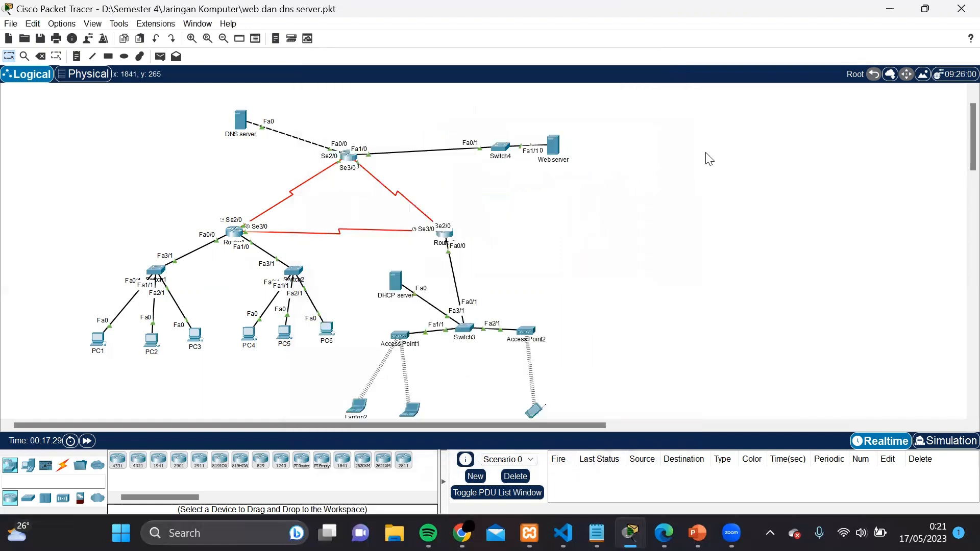
Load the Web server's page at 43.43.43.1 in PC1's web browser.
click(97, 344)
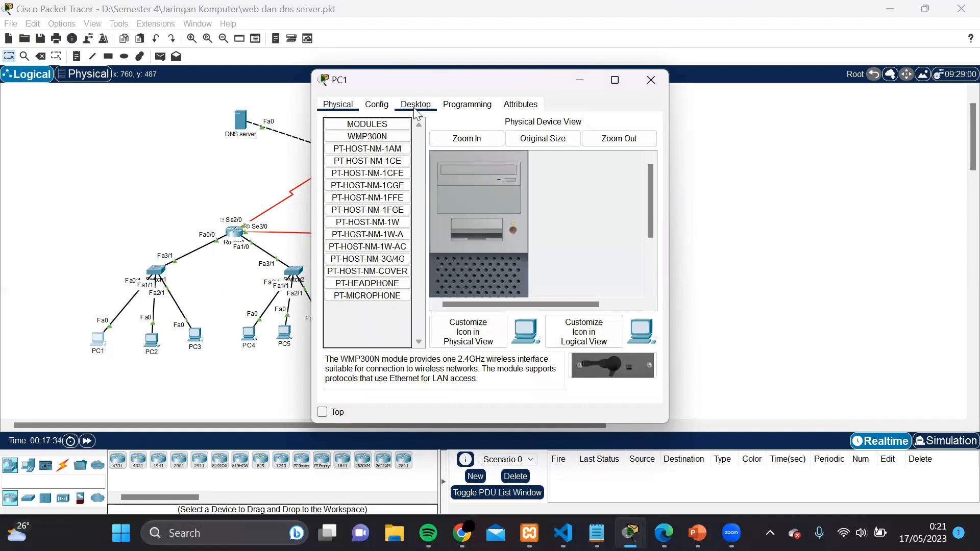
click(415, 105)
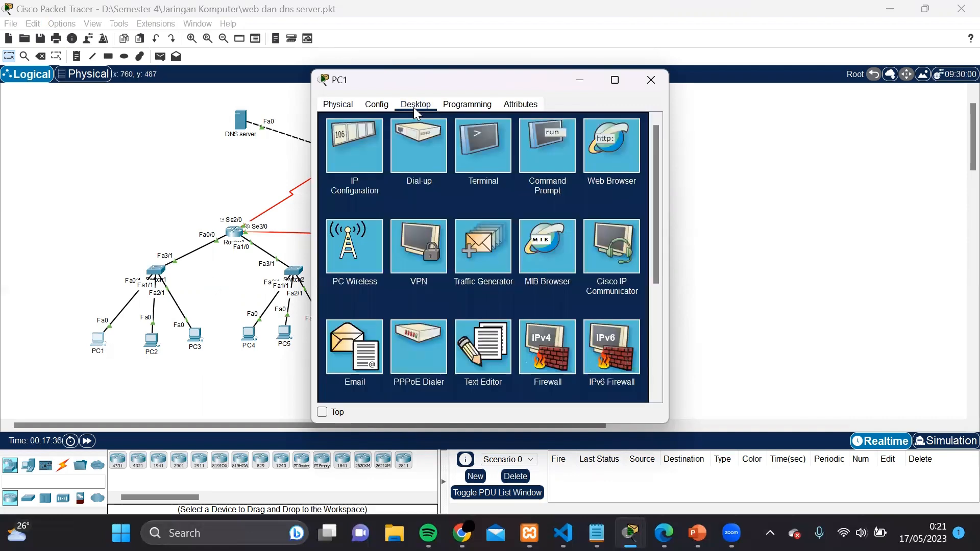
click(611, 151)
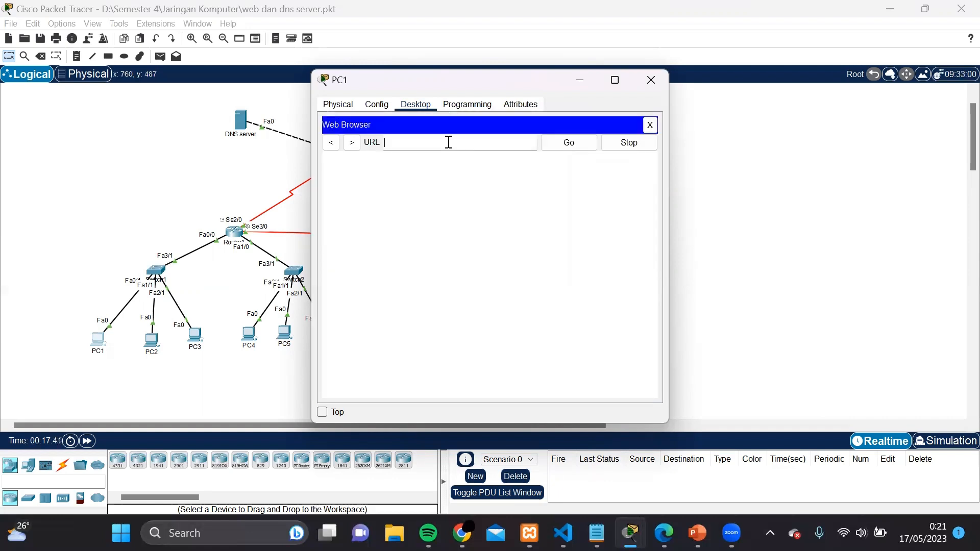
text(43.43.43.1)
key(Return)
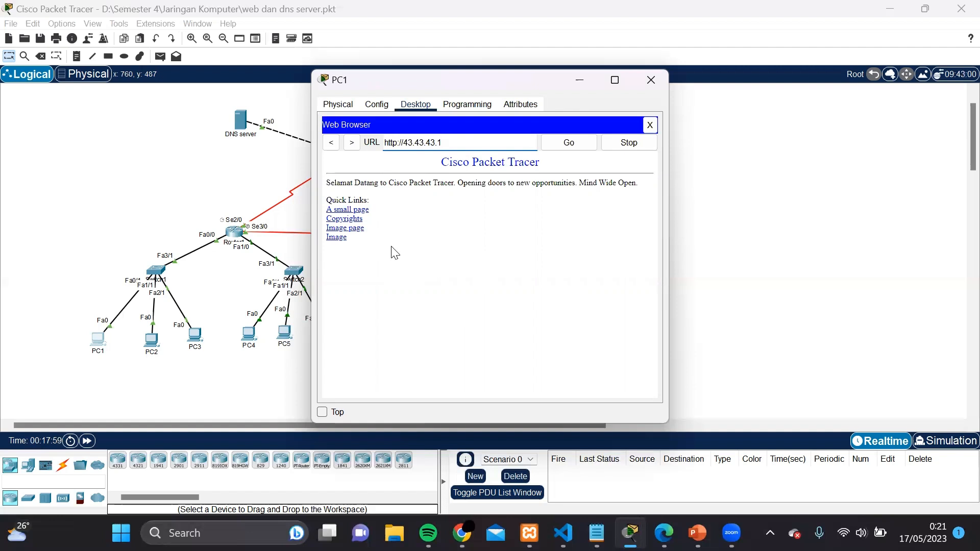
click(704, 158)
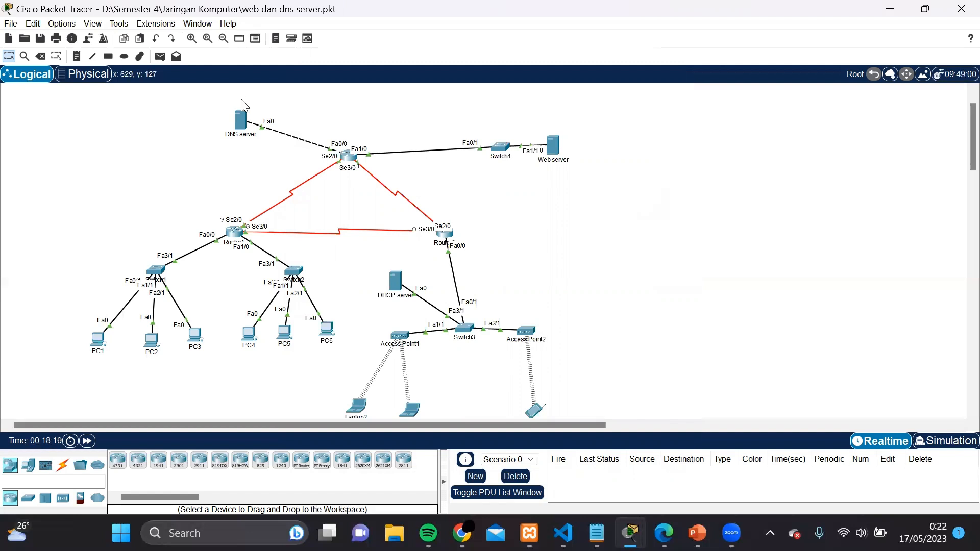
Review the DNS server's resource records and check the address details of the PCs, Laptop1, Smartphone0 and the DNS server.
click(242, 126)
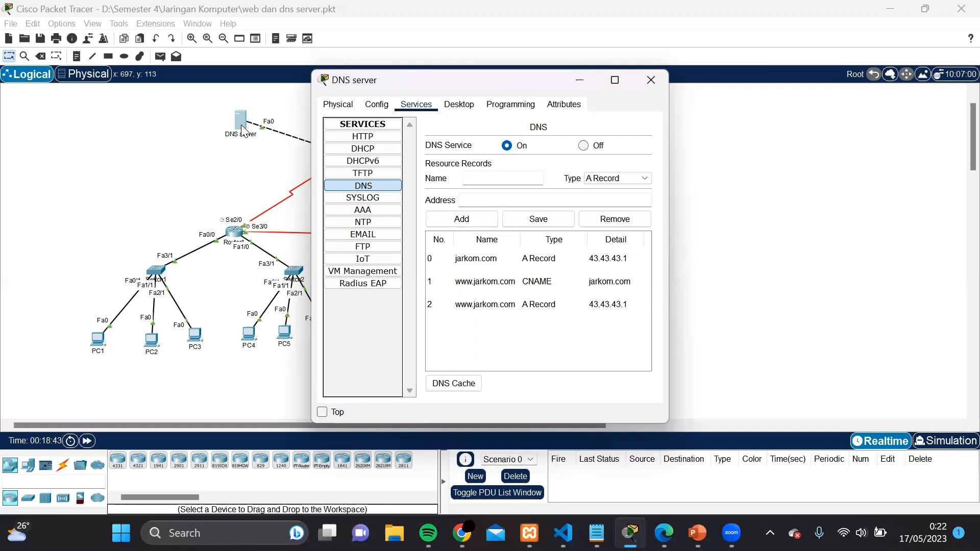
click(282, 243)
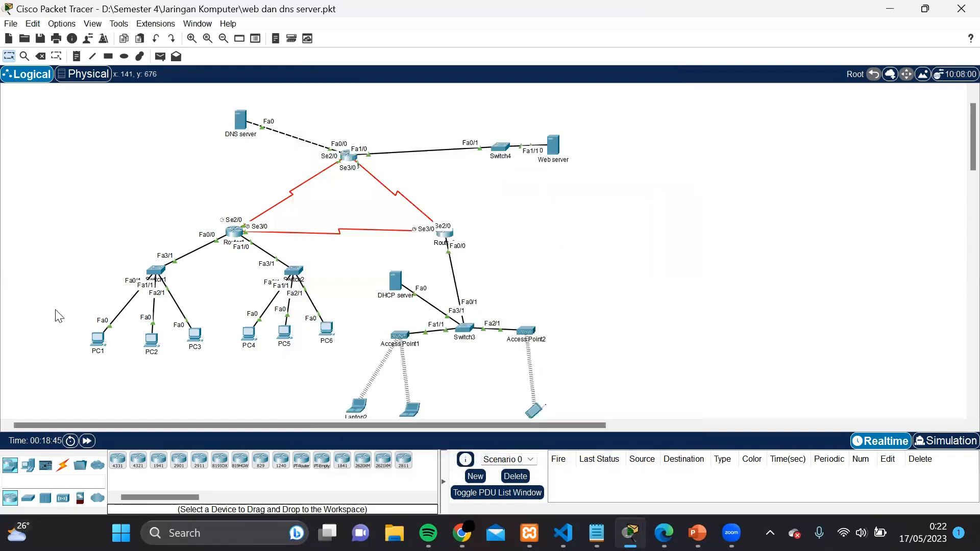
mouse_move(100, 352)
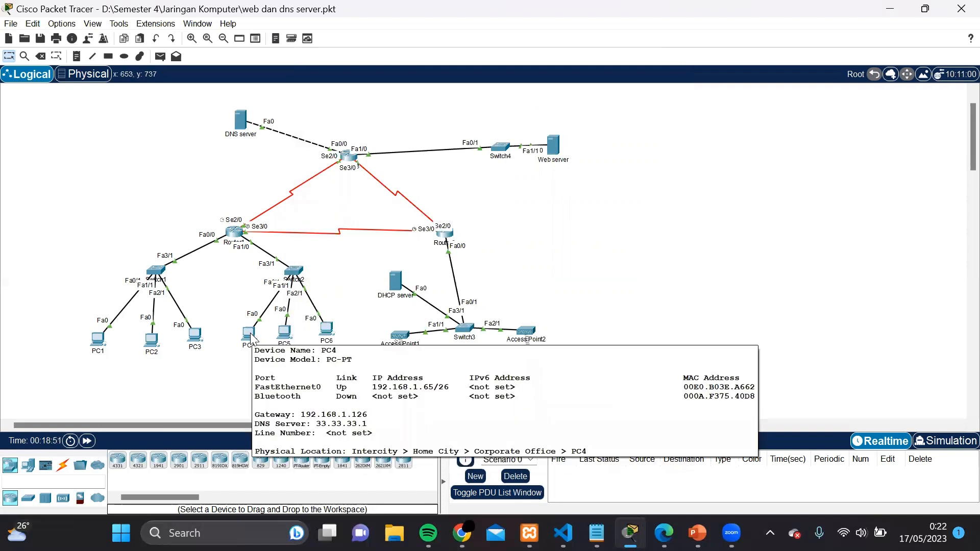
scroll(404, 339, up, 1)
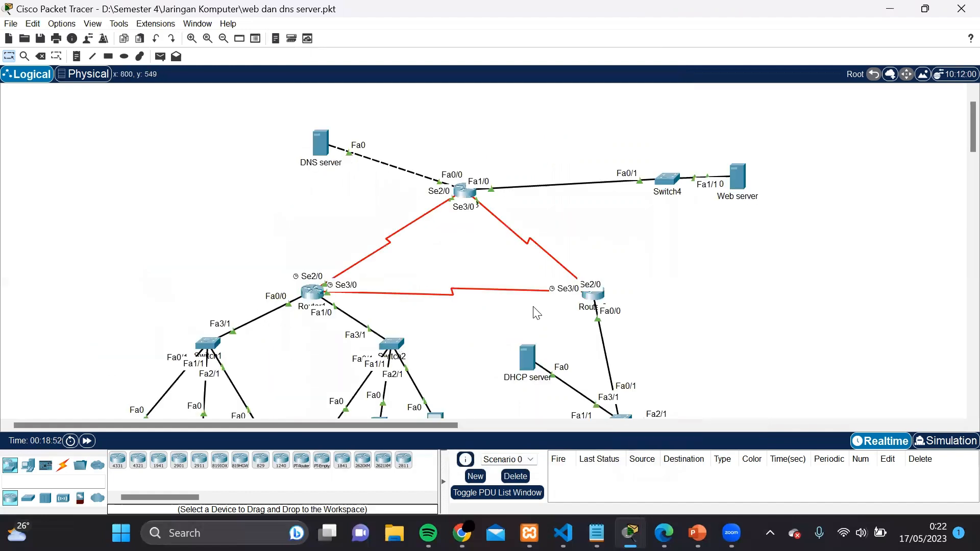
scroll(533, 307, down, 4)
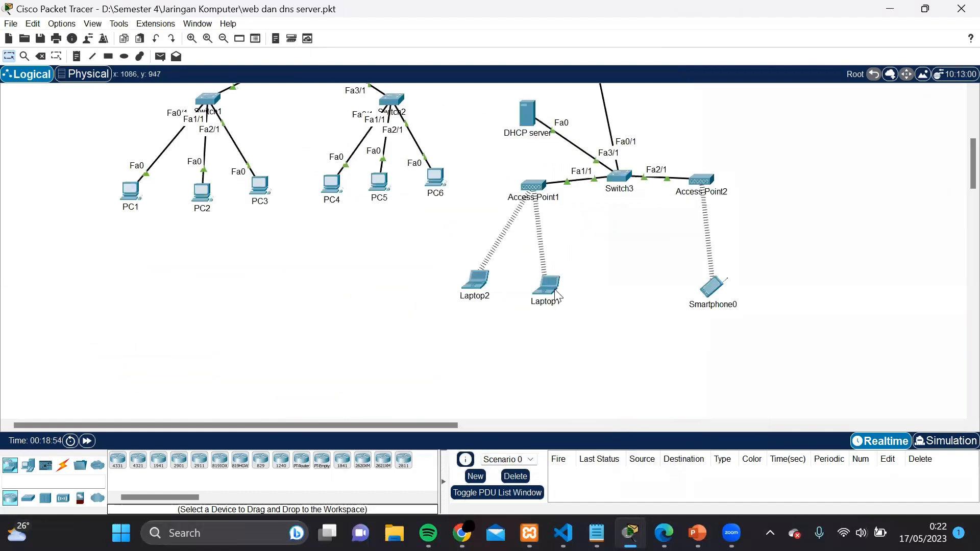
mouse_move(557, 295)
mouse_move(708, 291)
scroll(365, 223, up, 5)
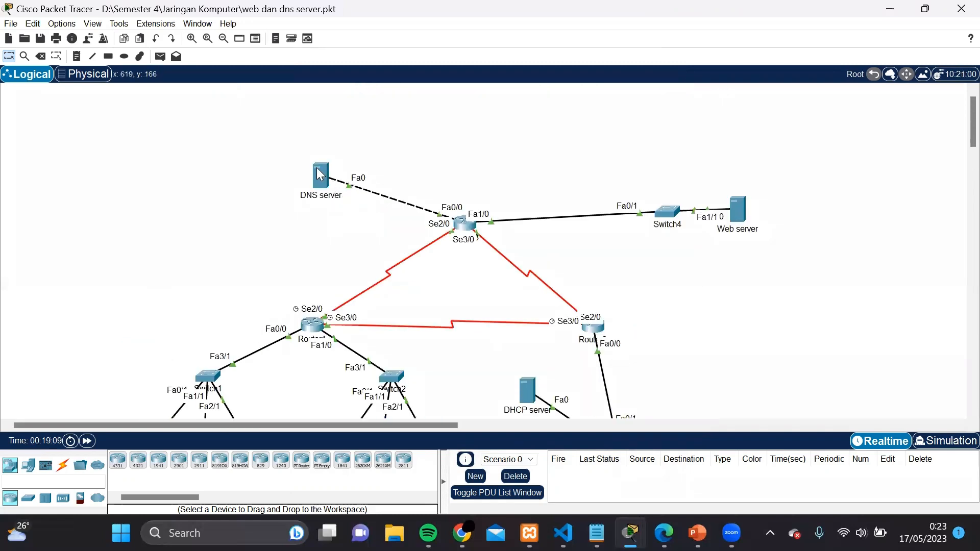
mouse_move(317, 169)
scroll(265, 263, down, 2)
scroll(269, 265, down, 1)
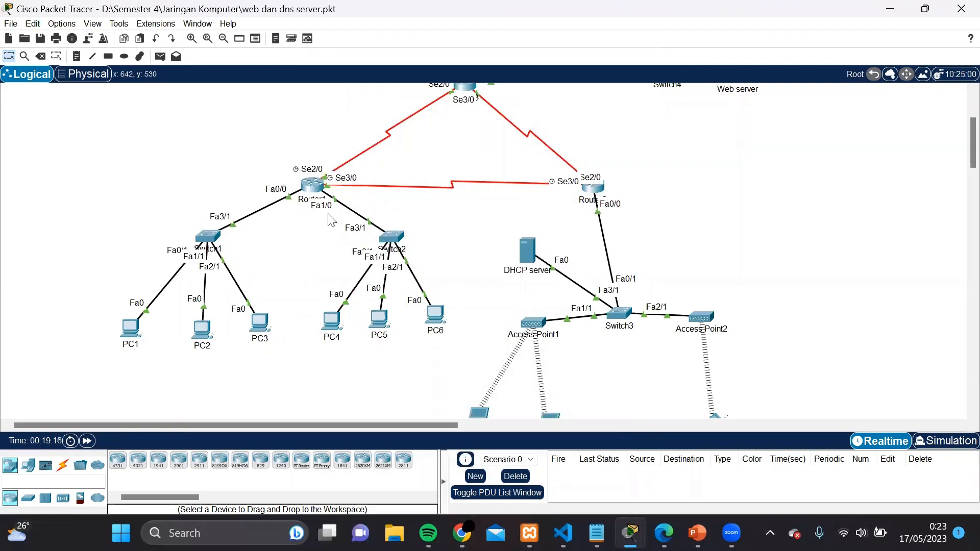
scroll(300, 142, up, 3)
click(317, 179)
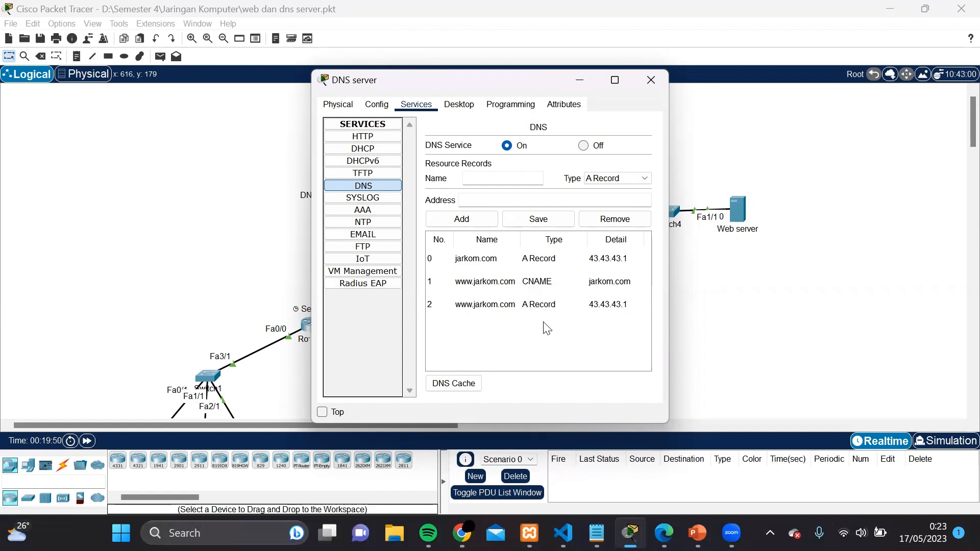
click(477, 180)
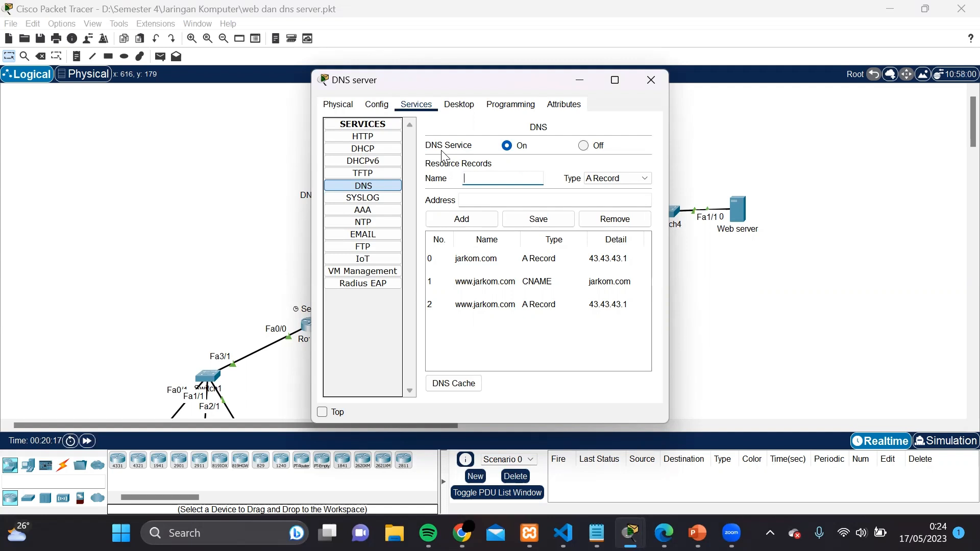
click(686, 137)
Load the web page by its domain name jarkom.com in PC1's web browser.
scroll(686, 136, down, 3)
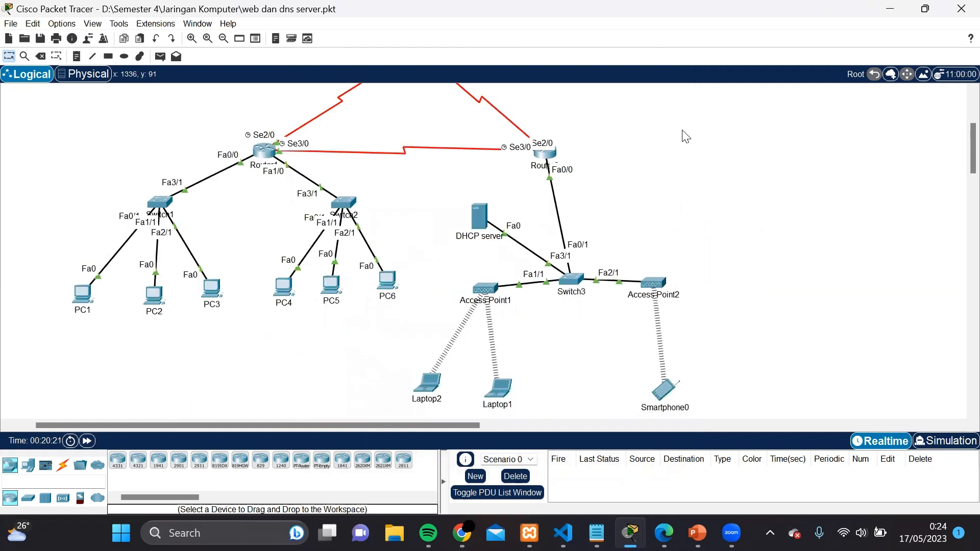
click(88, 287)
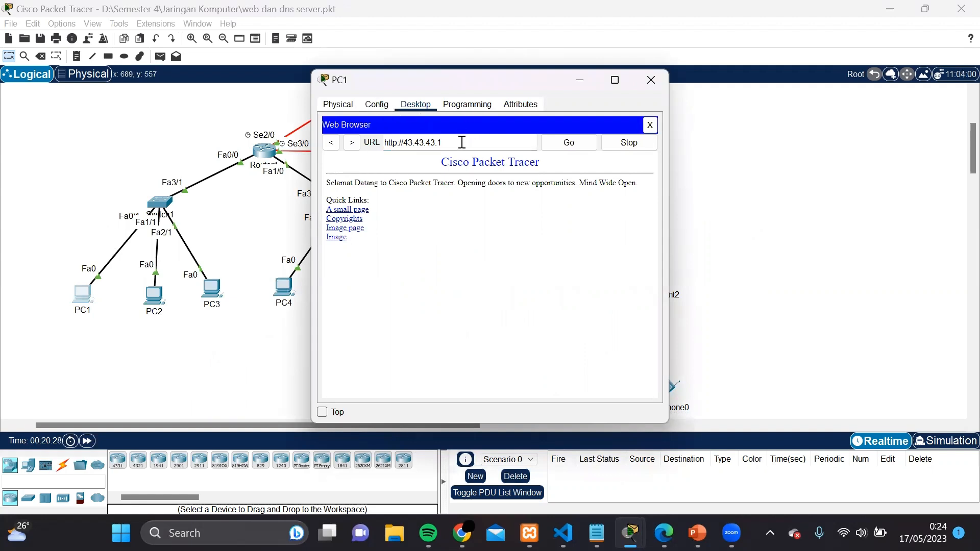
key(BackSpace)
key(BackSpace)
key(BackSpace)
key(BackSpace)
key(BackSpace)
key(BackSpace)
key(BackSpace)
key(BackSpace)
key(BackSpace)
key(BackSpace)
key(BackSpace)
key(BackSpace)
key(BackSpace)
key(BackSpace)
key(BackSpace)
key(BackSpace)
key(BackSpace)
text(jarkom.com)
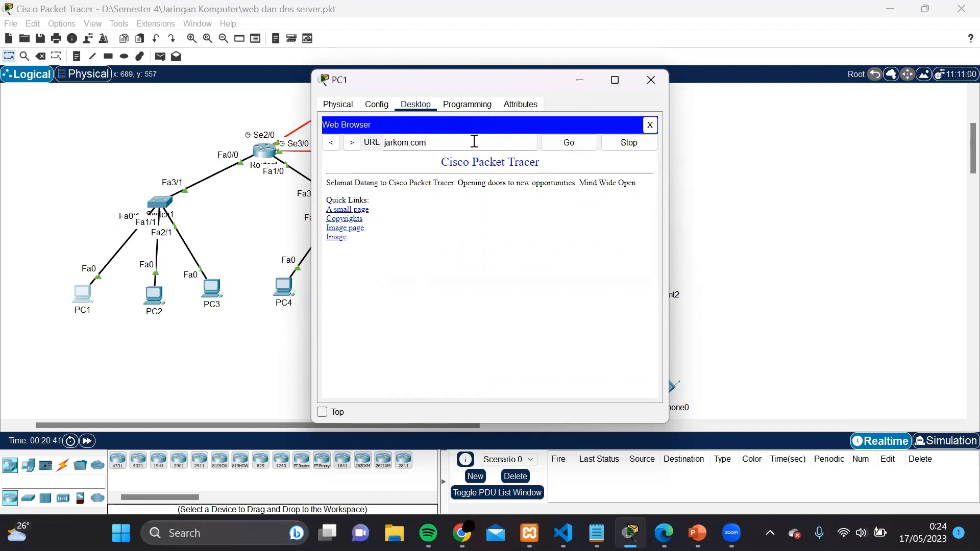
click(569, 145)
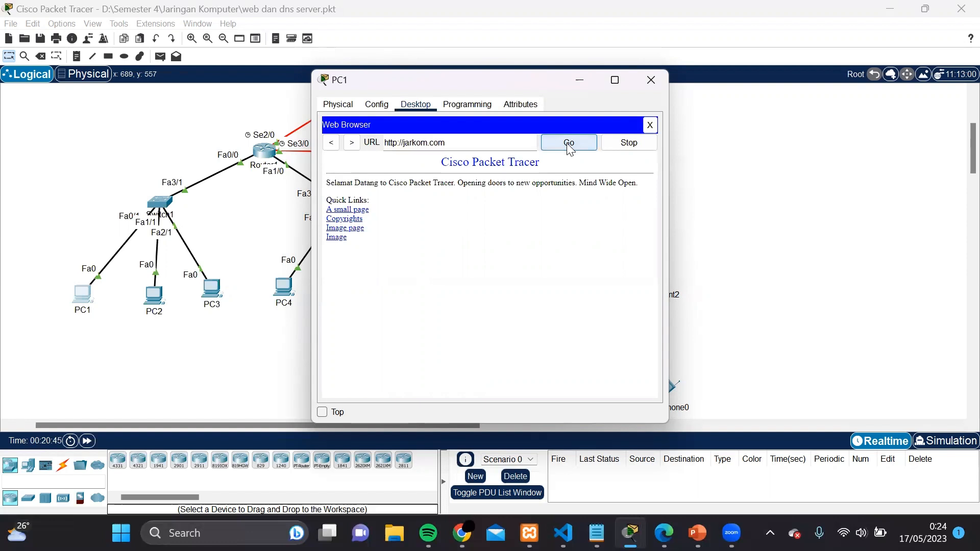
Reopen PC1's web browser, load jarkom.com again from a blank page, and close PC1's window.
click(649, 125)
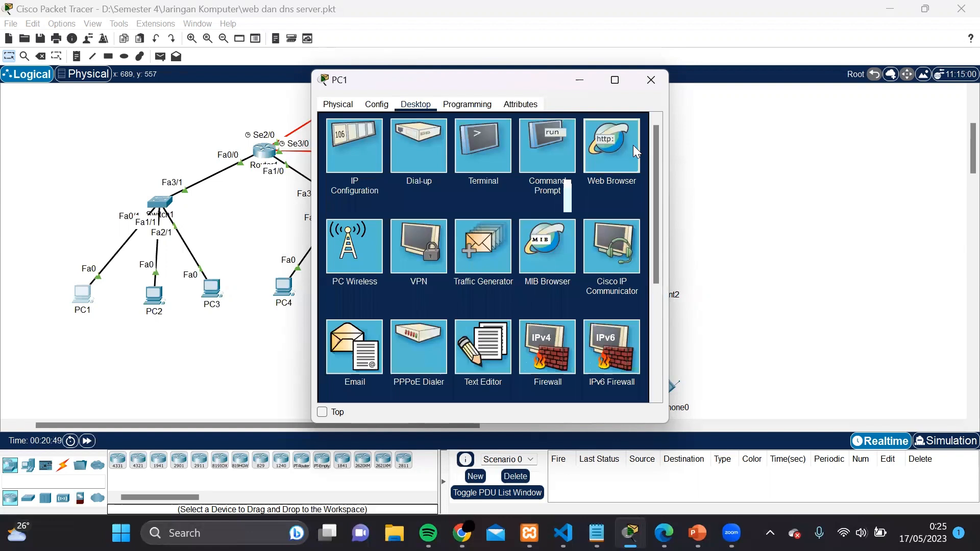
click(634, 145)
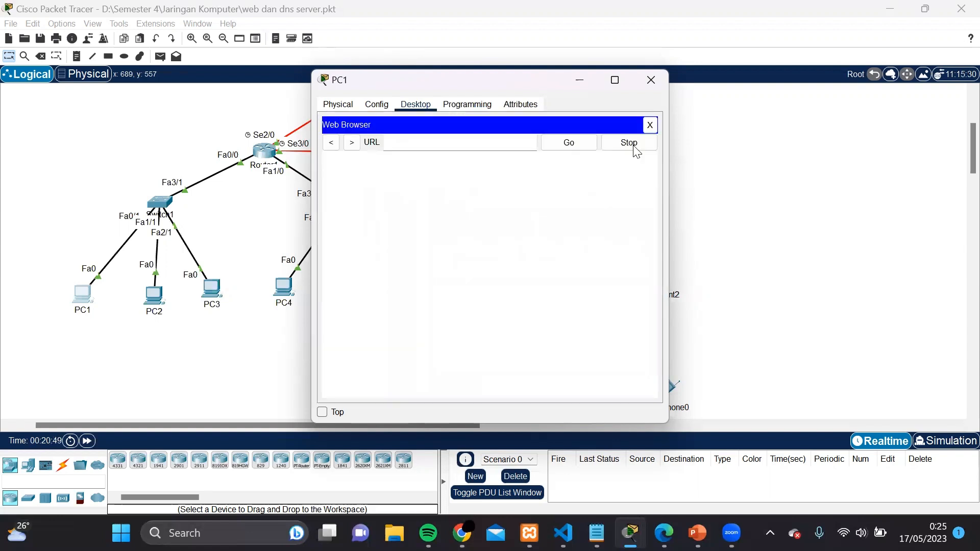
click(413, 143)
text(jarkom.com)
click(570, 145)
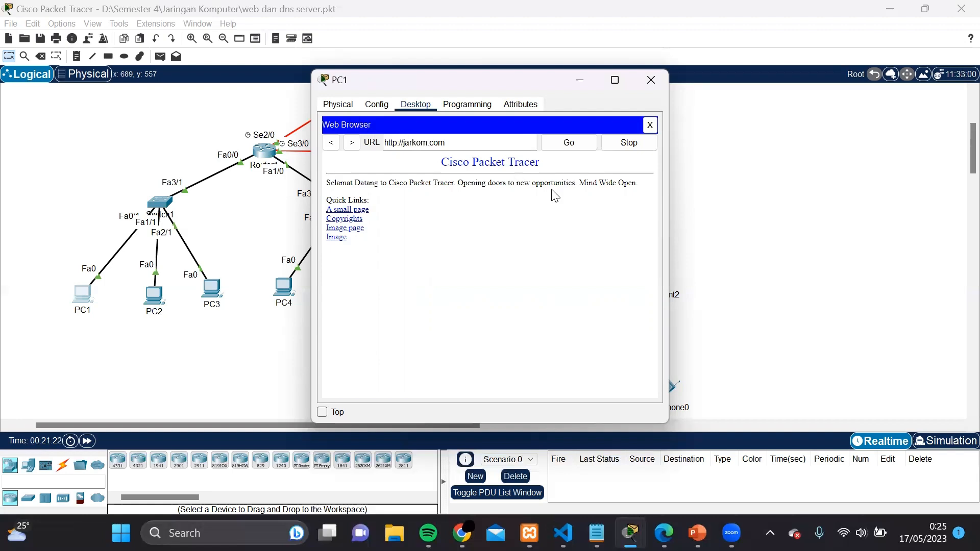
click(651, 79)
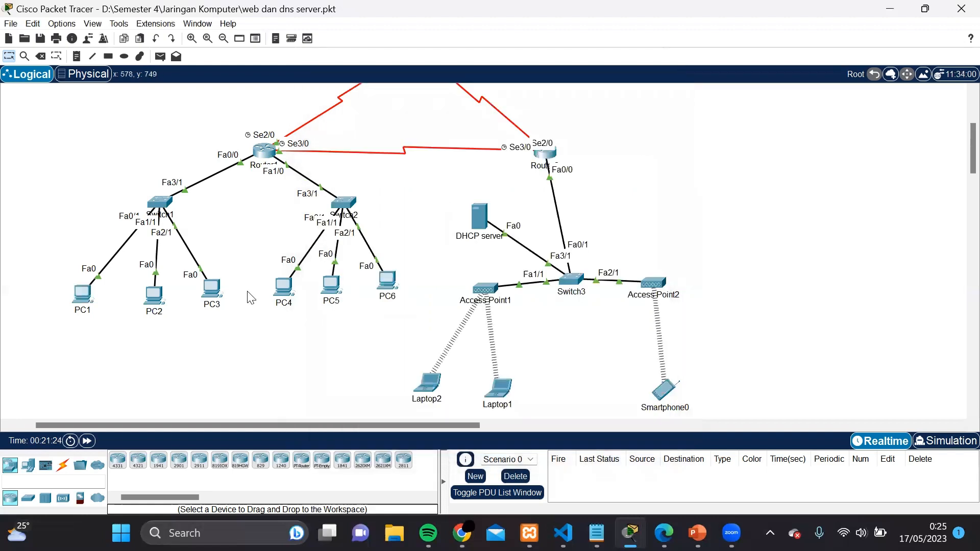
Load the web page by its domain name jarkom.com in Laptop1's web browser, and close Laptop1's window.
scroll(441, 350, down, 3)
scroll(438, 349, up, 1)
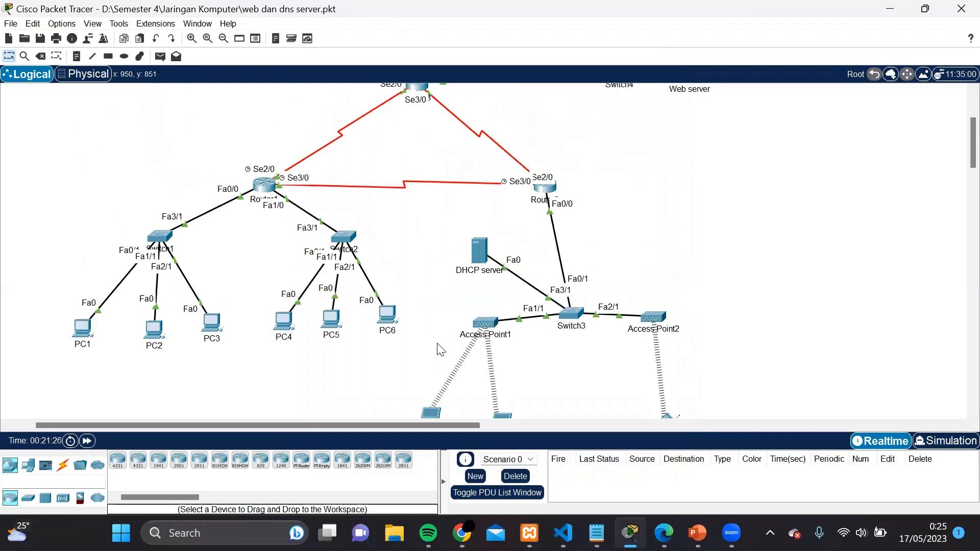
scroll(454, 322, down, 5)
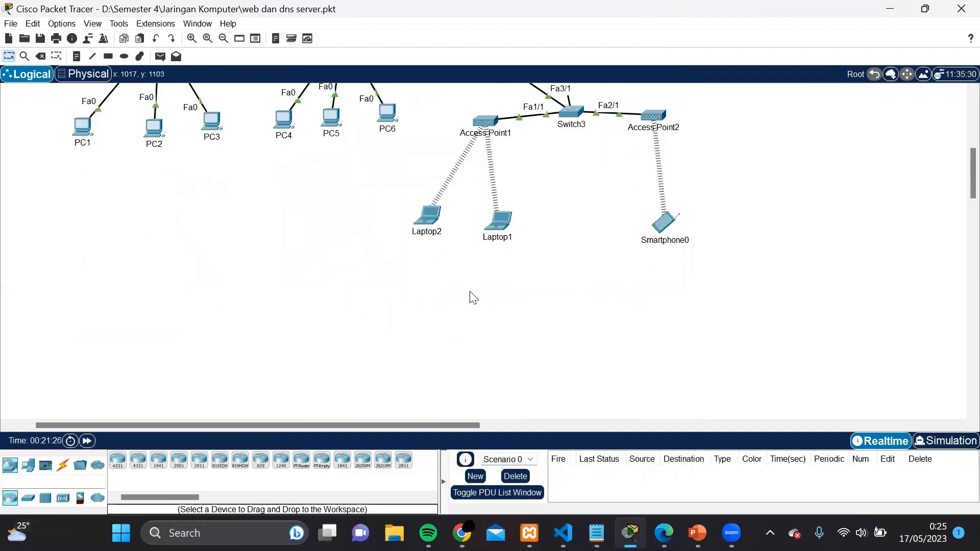
click(506, 230)
click(378, 105)
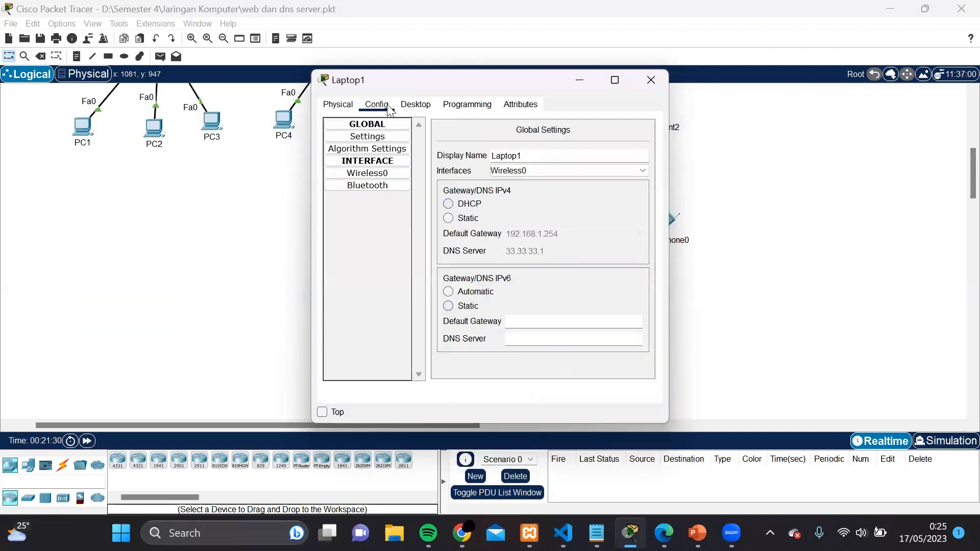
click(423, 106)
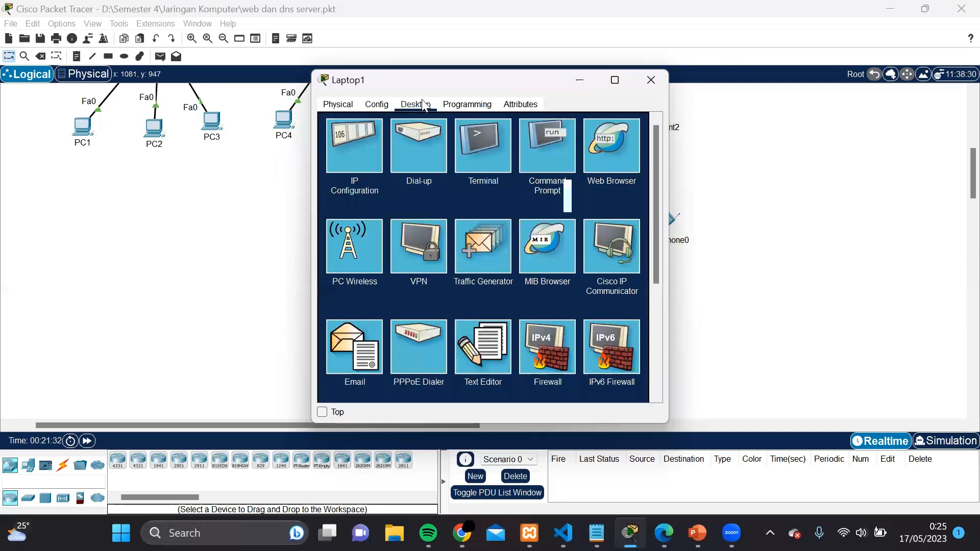
click(611, 162)
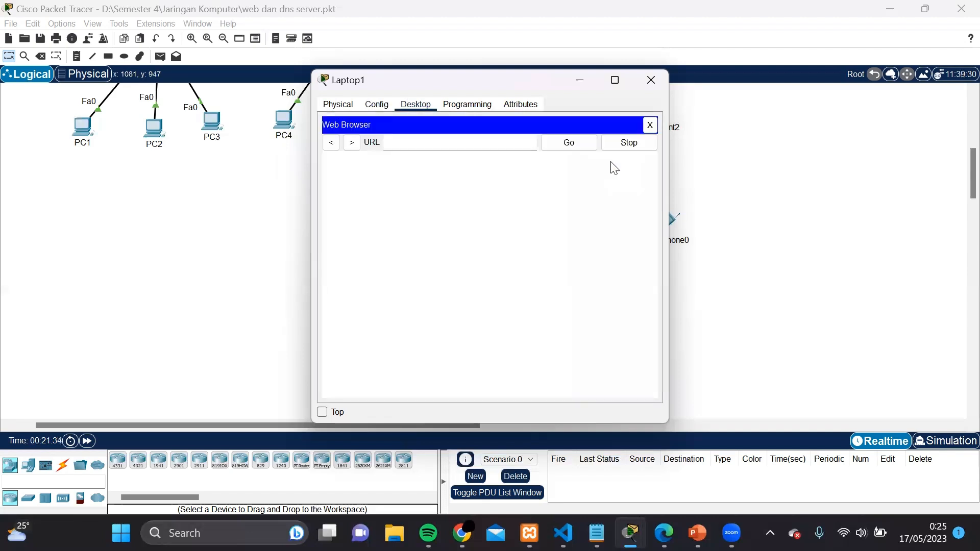
click(390, 142)
text(jar)
click(454, 161)
text(rkom.com)
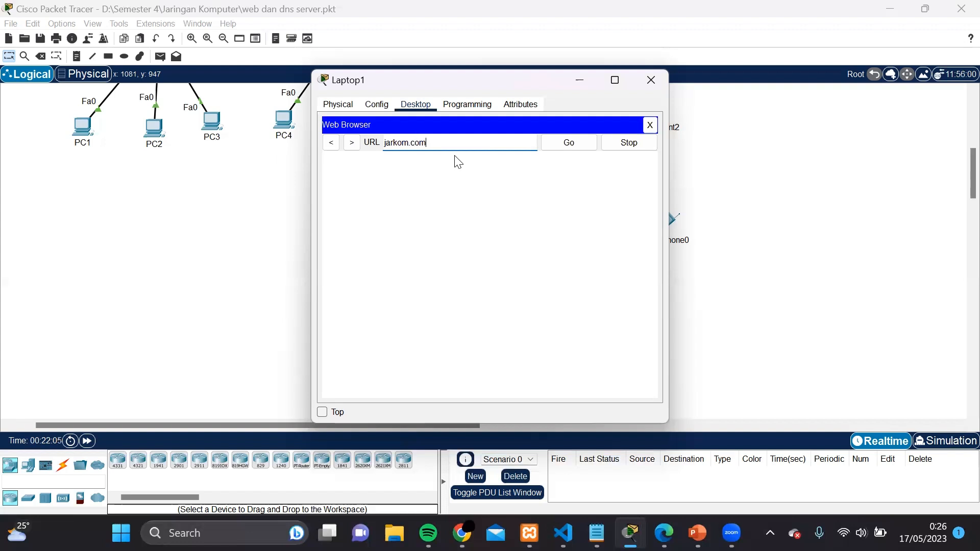
click(584, 139)
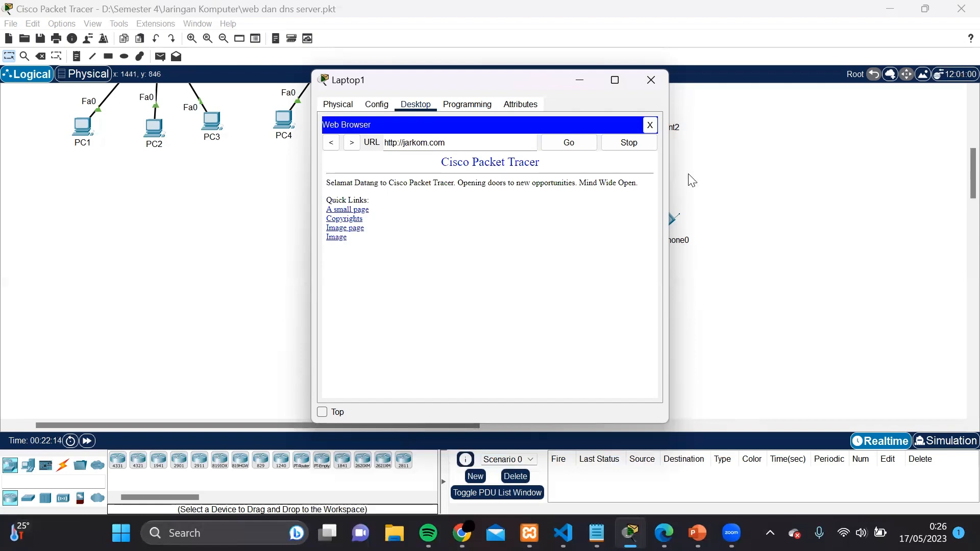
click(763, 133)
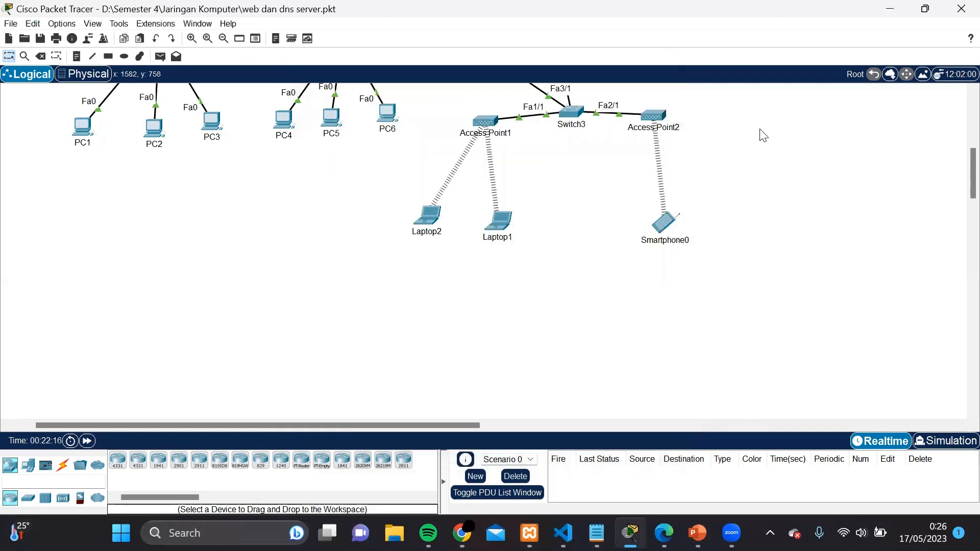
scroll(621, 204, up, 6)
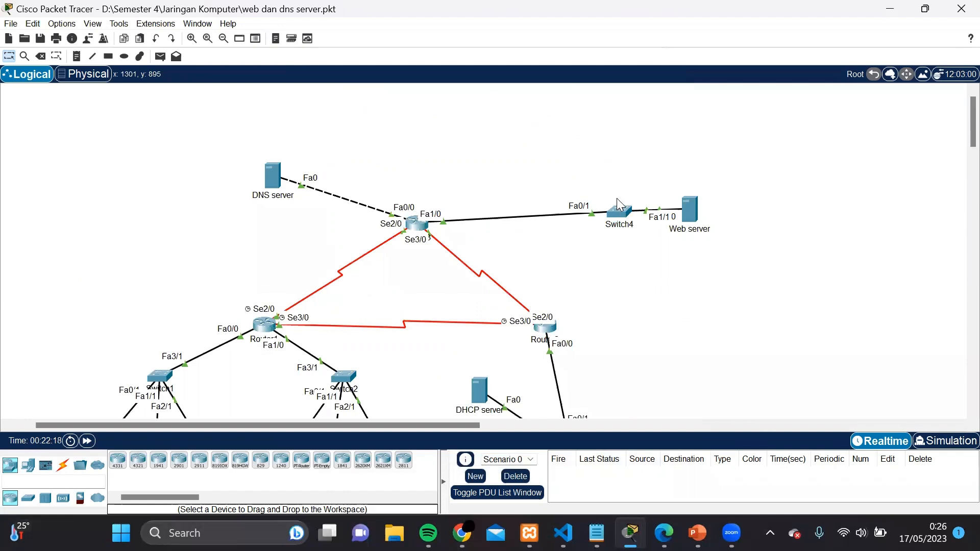
scroll(620, 204, down, 5)
scroll(621, 204, up, 5)
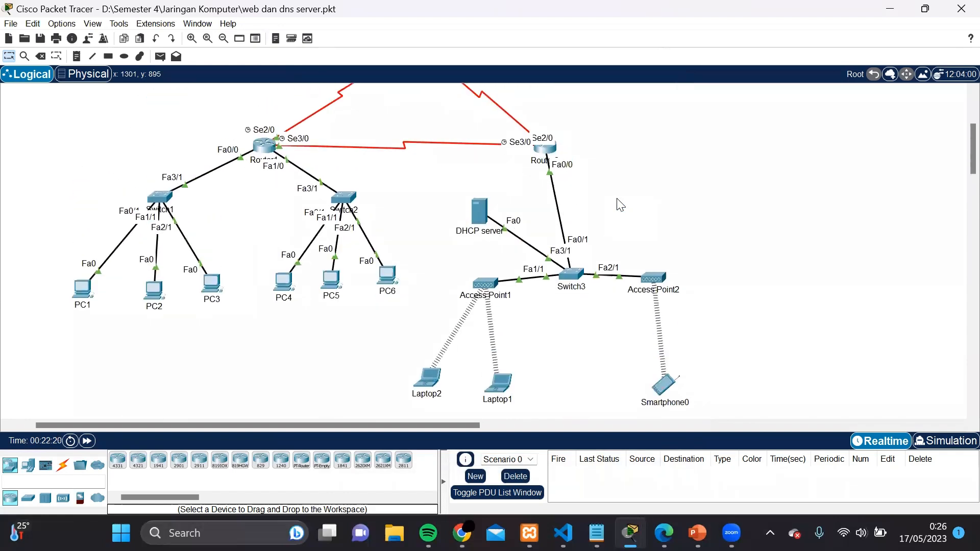
mouse_move(732, 534)
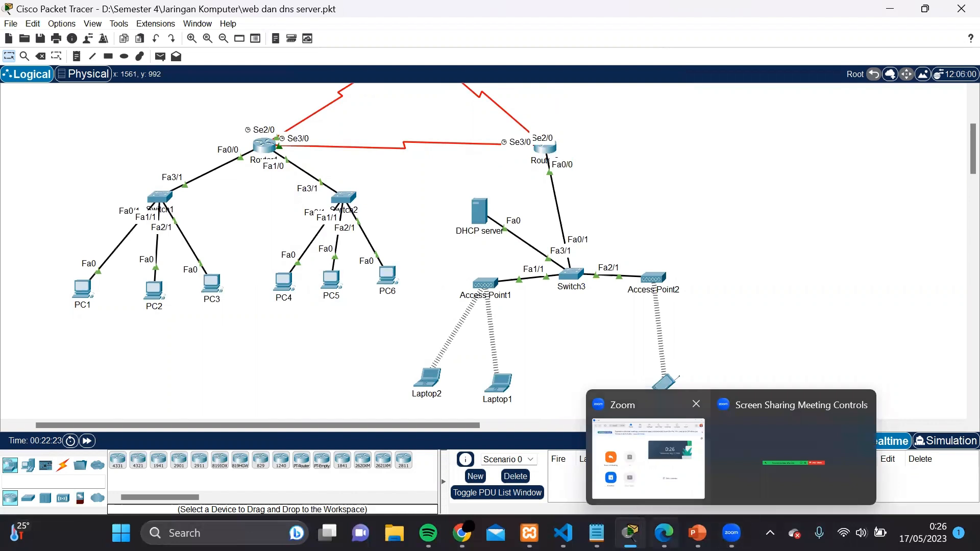
mouse_move(664, 534)
mouse_move(564, 533)
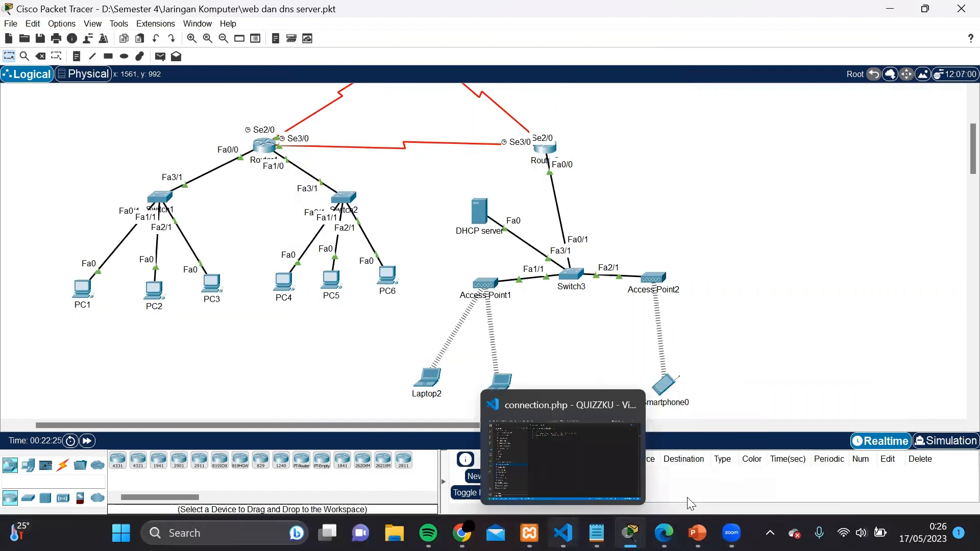